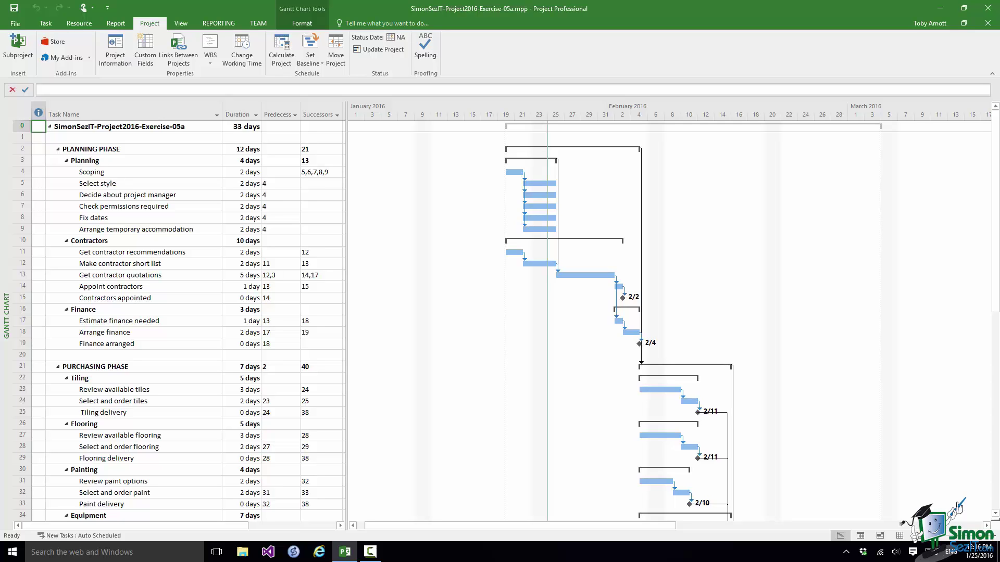
- In the Resource Sheet, set the Electrician's standard rate to $25.00/hr and overtime rate to $40.00/hr
{"action": "left_click", "coordinate": [899, 536]}
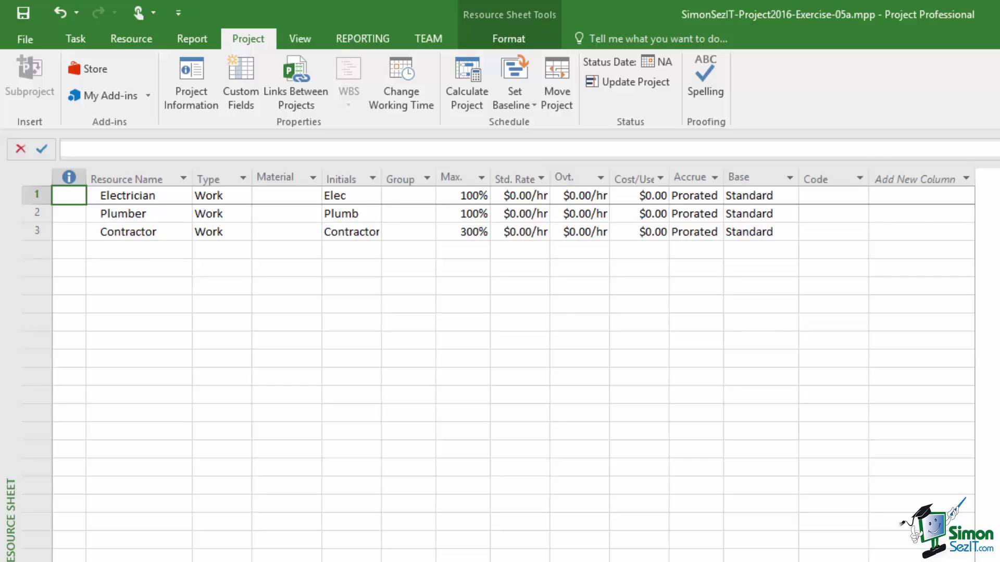
{"action": "left_click", "coordinate": [511, 197]}
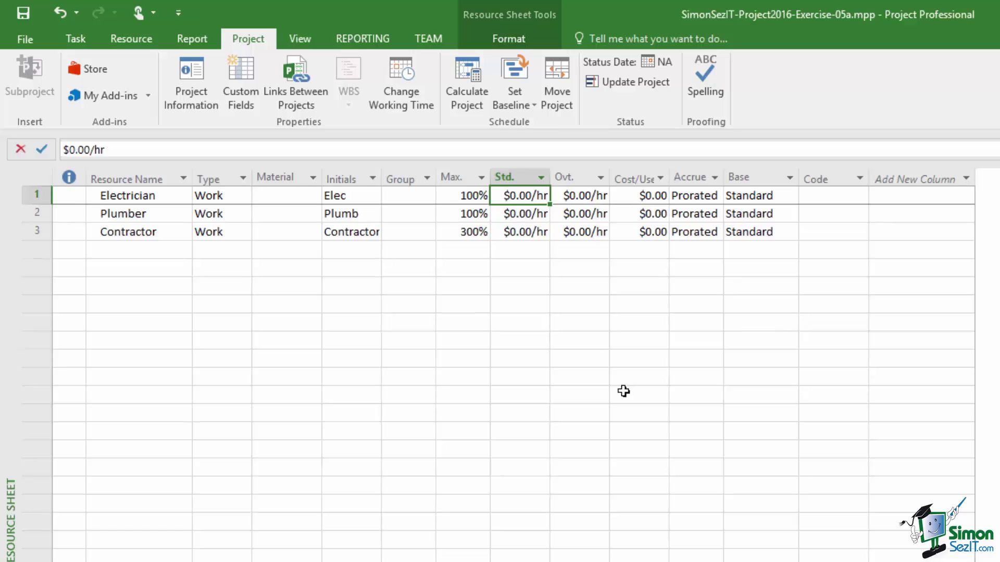
{"action": "type", "text": "25"}
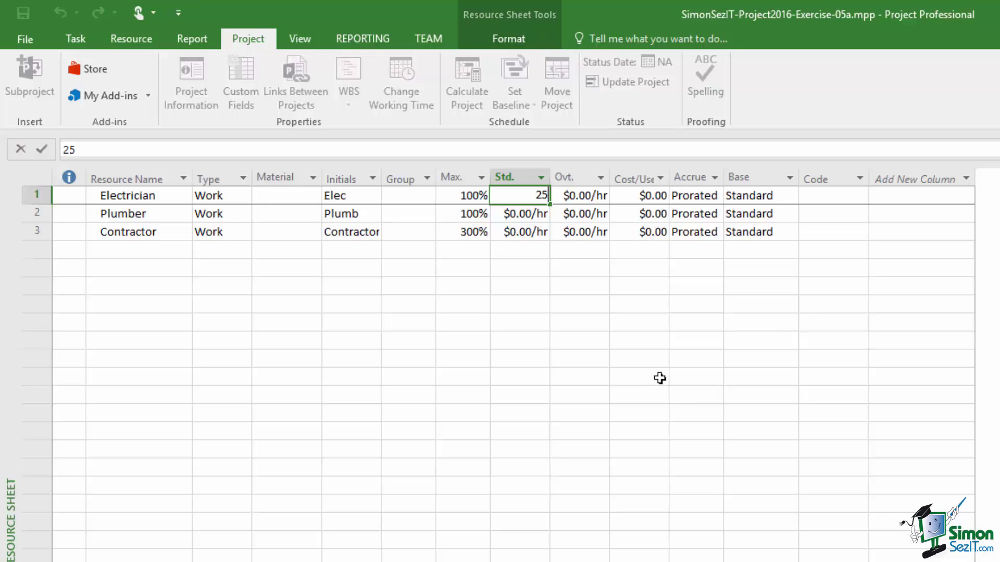
{"action": "key", "text": "Escape"}
{"action": "left_click", "coordinate": [584, 195]}
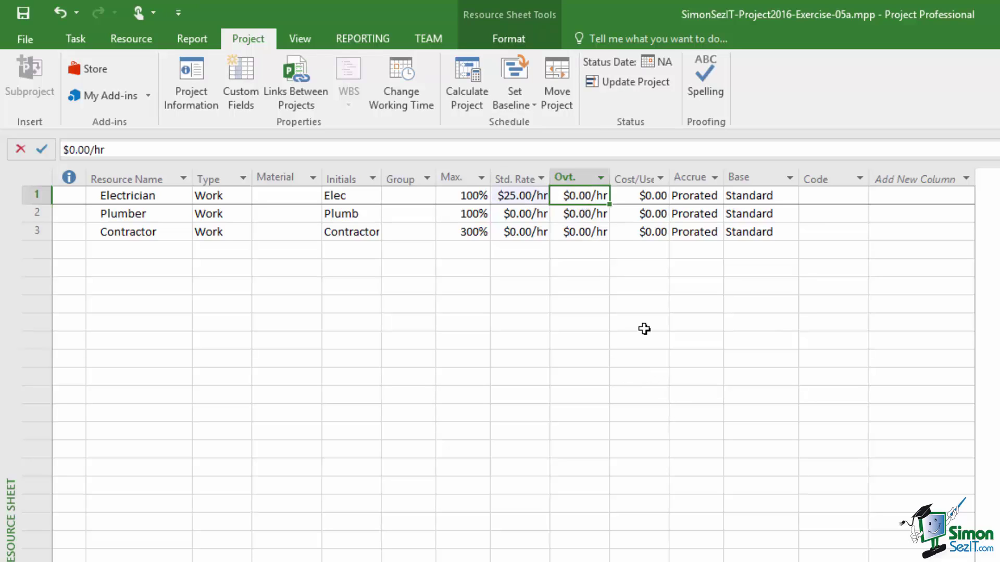
{"action": "type", "text": "40"}
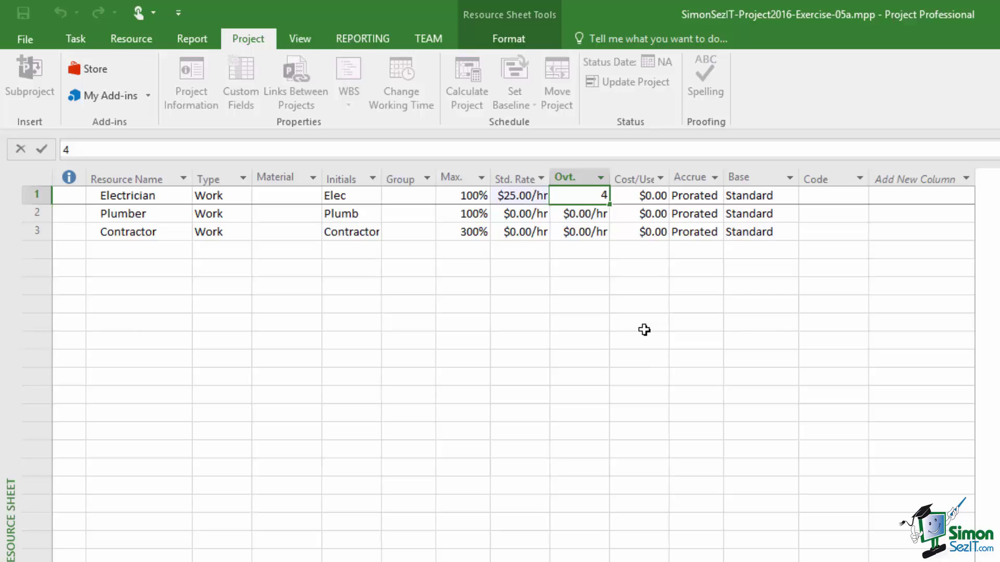
{"action": "left_click", "coordinate": [639, 198]}
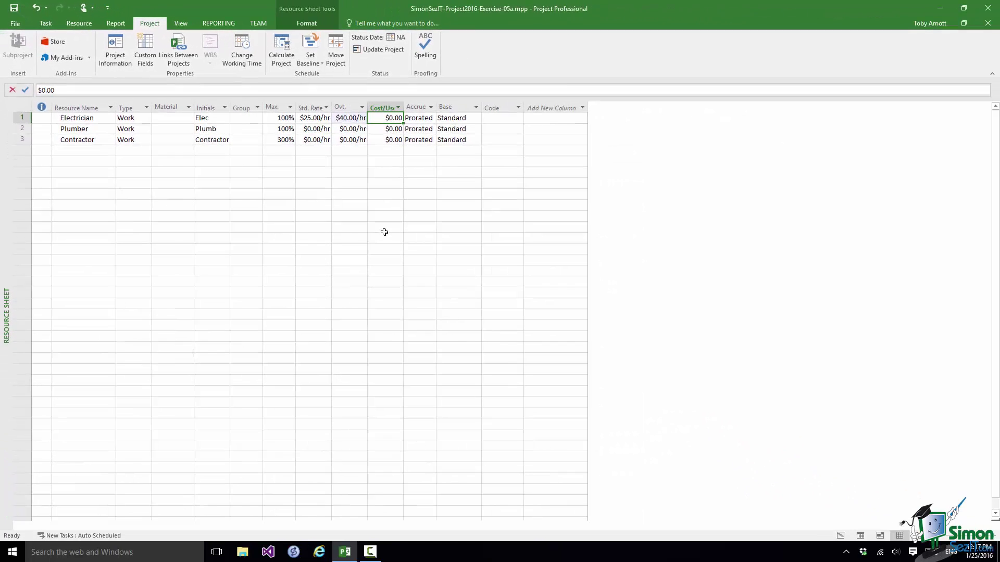
- Return to the Gantt Chart and review the implementation phase assignments and the project statistics for cost and work
{"action": "left_click", "coordinate": [839, 536]}
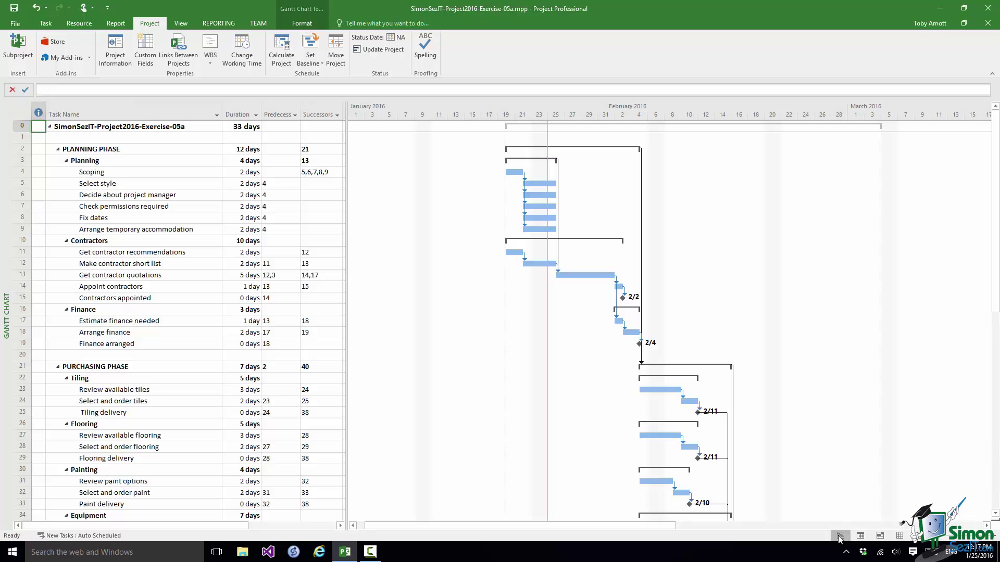
{"action": "left_click_drag", "start_coordinate": [995, 263], "coordinate": [998, 422]}
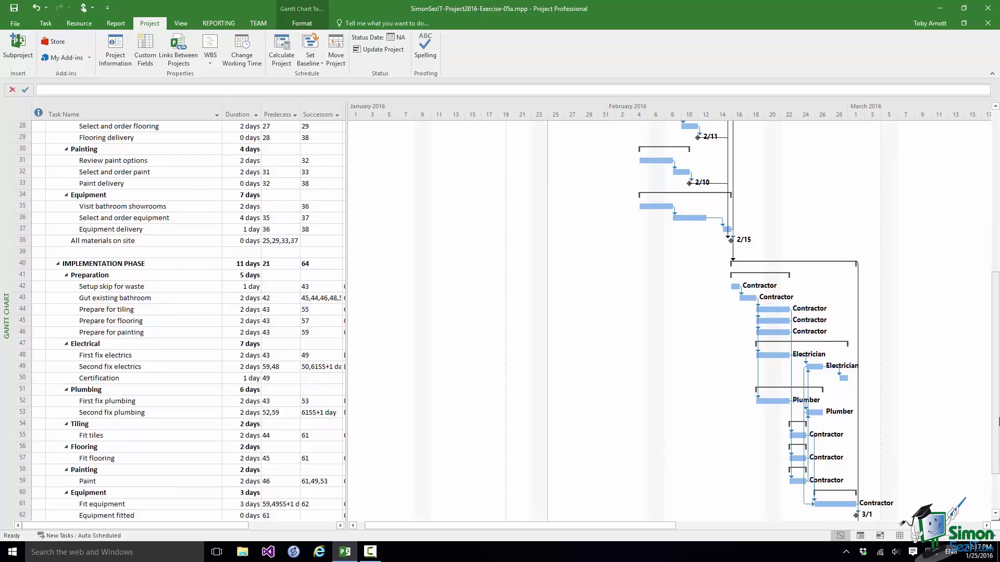
{"action": "left_click", "coordinate": [115, 50]}
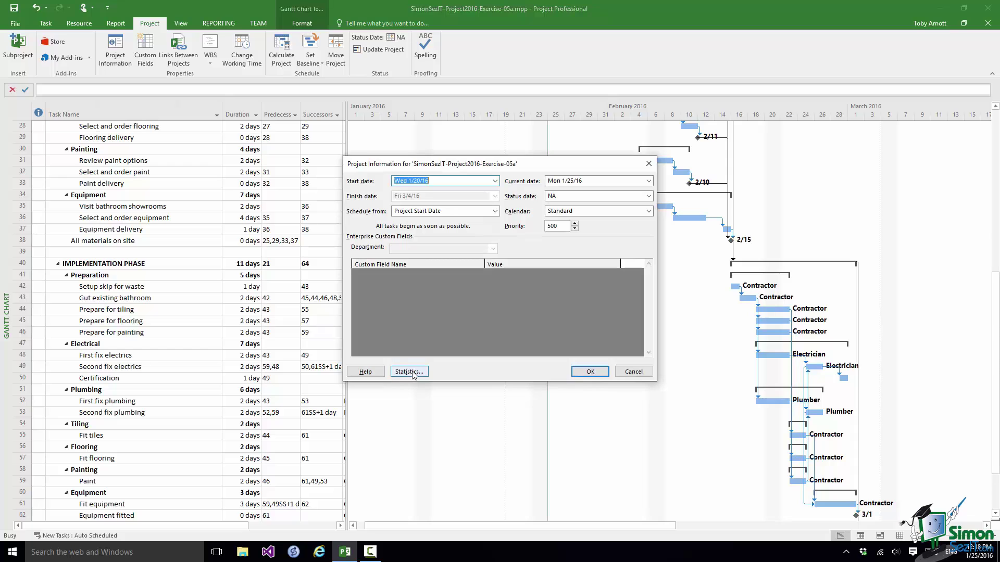
{"action": "left_click", "coordinate": [413, 372]}
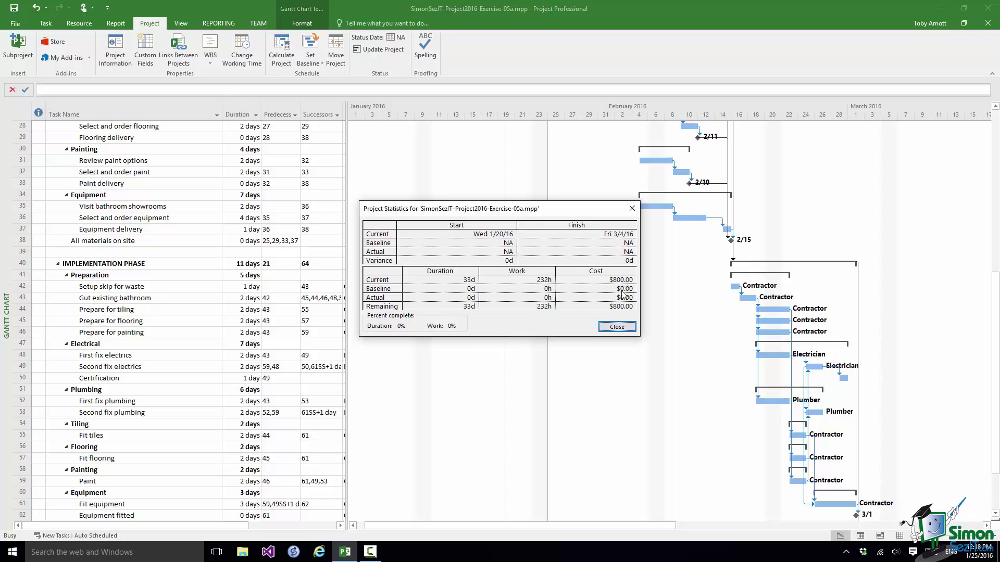
{"action": "left_click", "coordinate": [622, 328]}
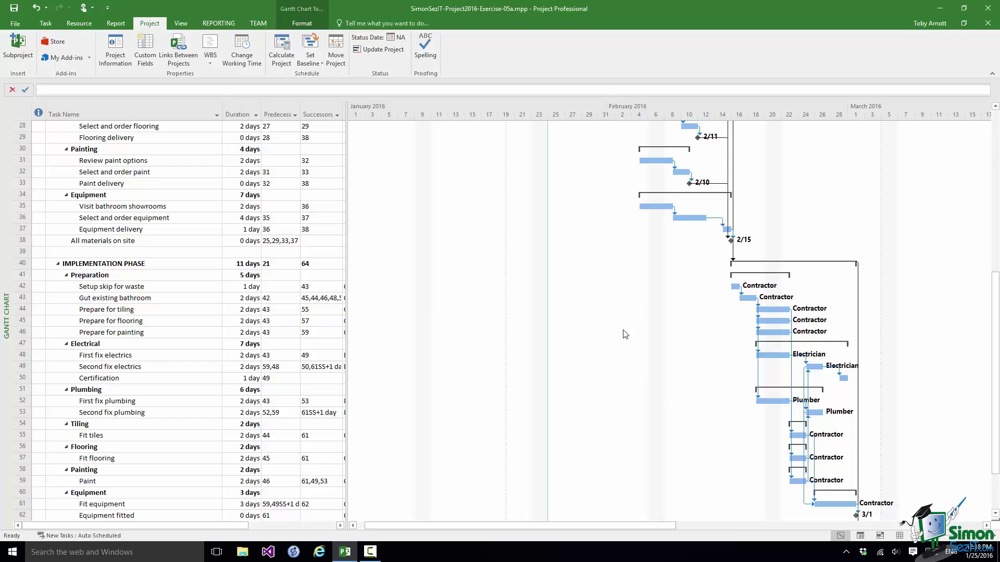
- In the Resource Sheet, change the Electrician's cost accrual method to End
{"action": "left_click", "coordinate": [900, 536]}
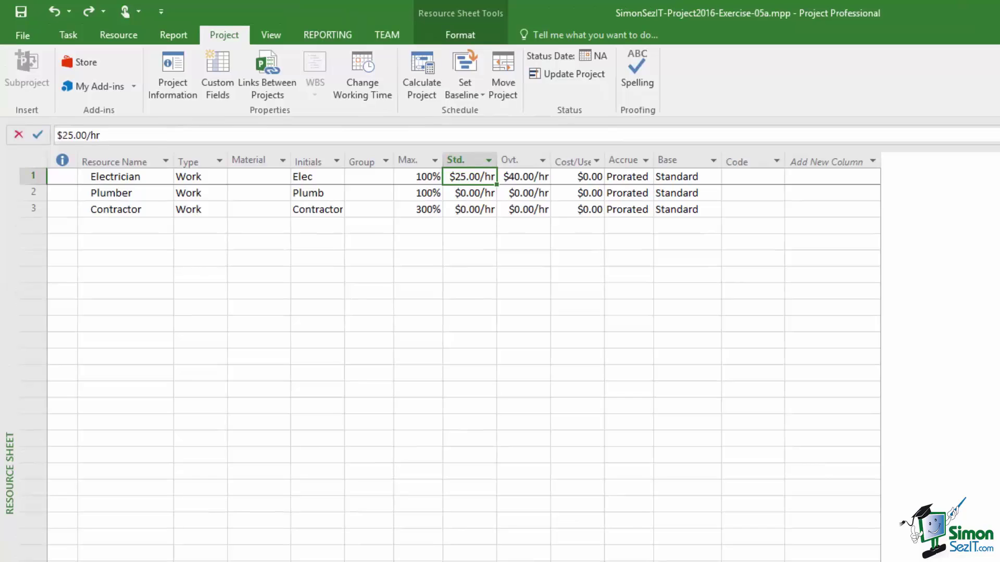
{"action": "left_click", "coordinate": [523, 177]}
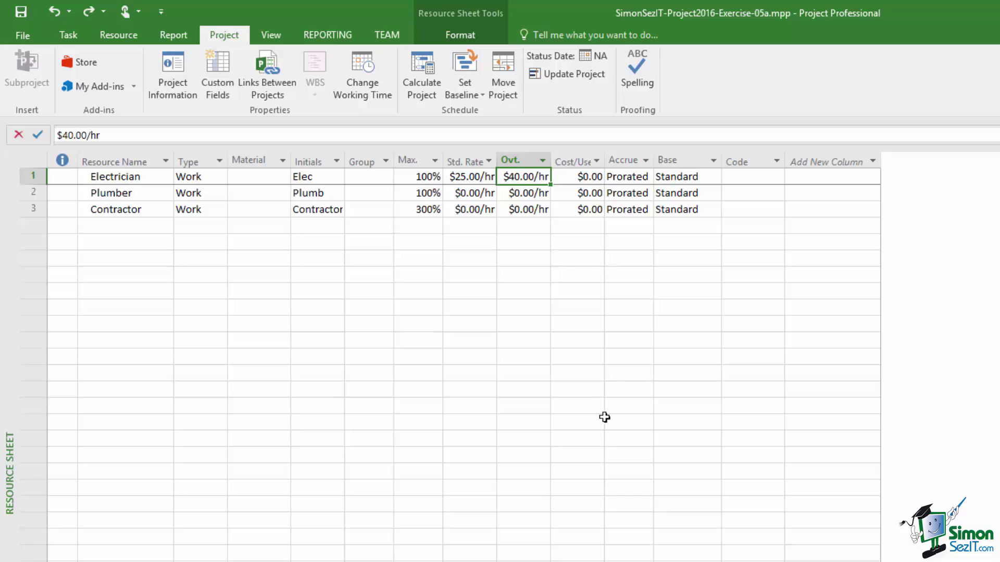
{"action": "left_click", "coordinate": [584, 177]}
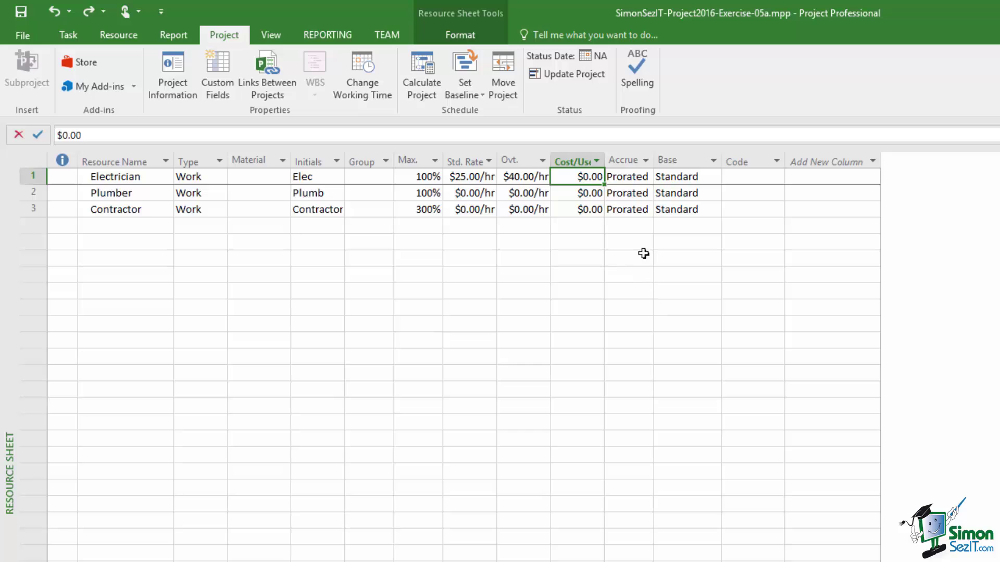
{"action": "left_click", "coordinate": [636, 179]}
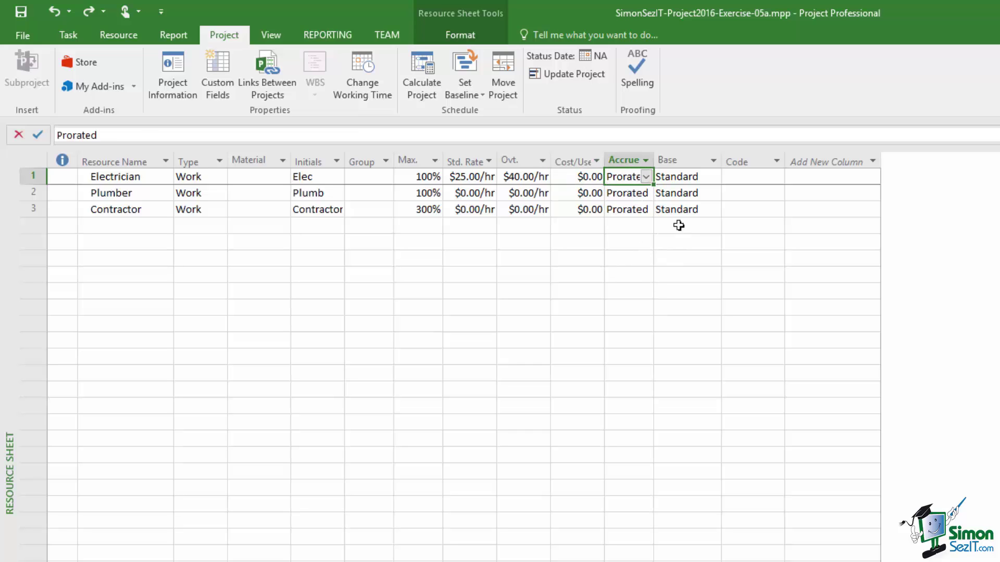
{"action": "left_click", "coordinate": [646, 176]}
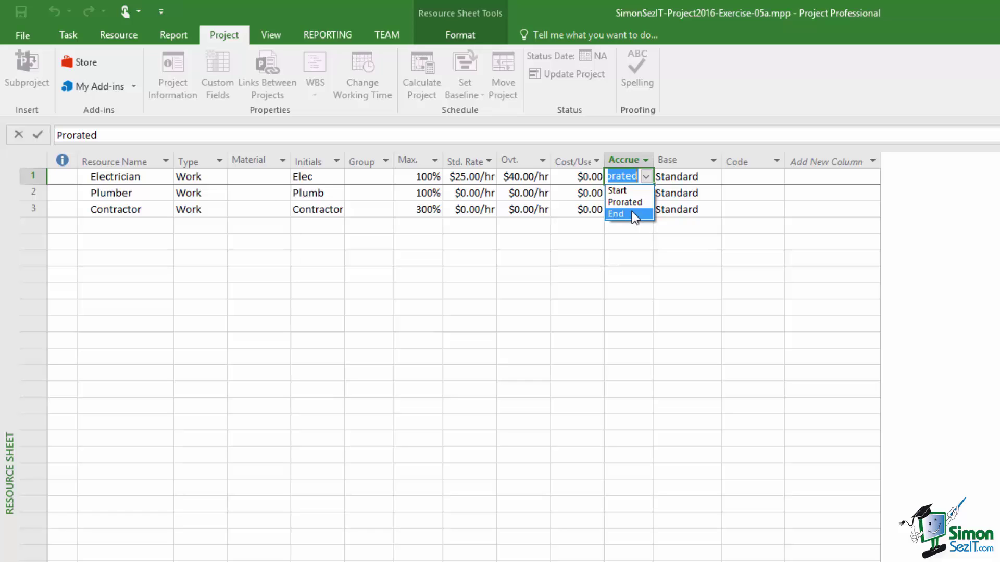
{"action": "left_click", "coordinate": [632, 213]}
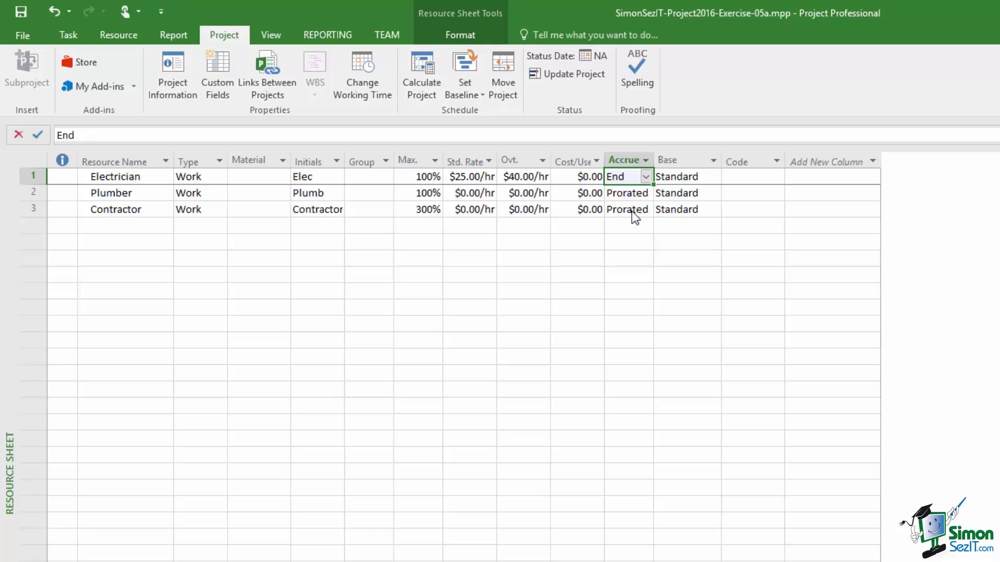
{"action": "left_click", "coordinate": [682, 180]}
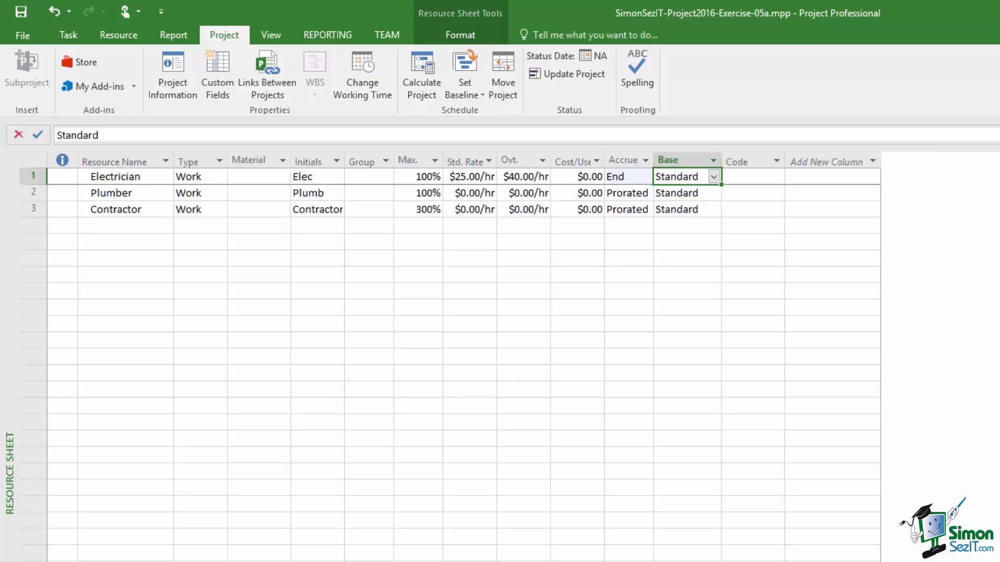
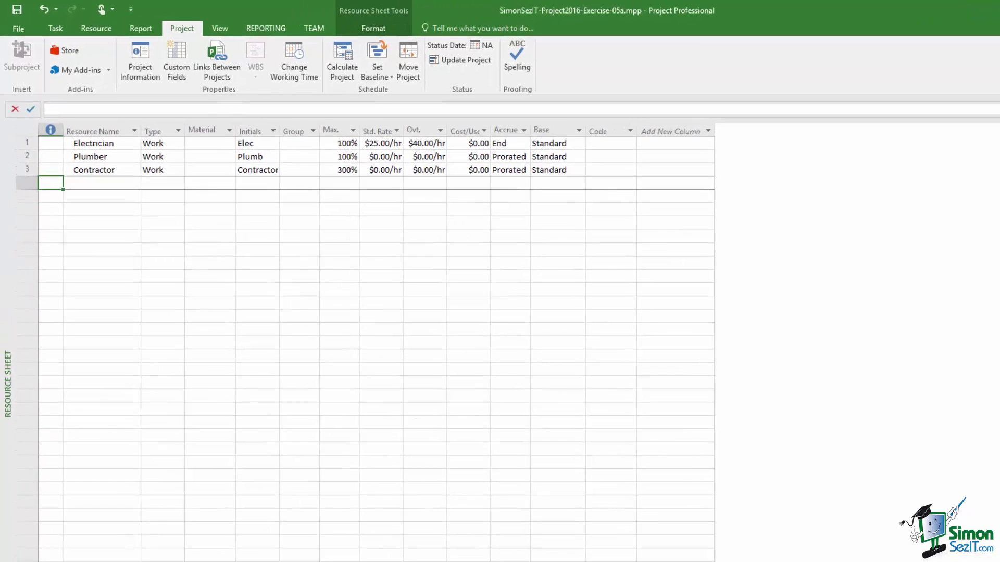
- Add a new resource named "Floor tiles" below Contractor and set its type to Material
{"action": "left_click", "coordinate": [101, 224]}
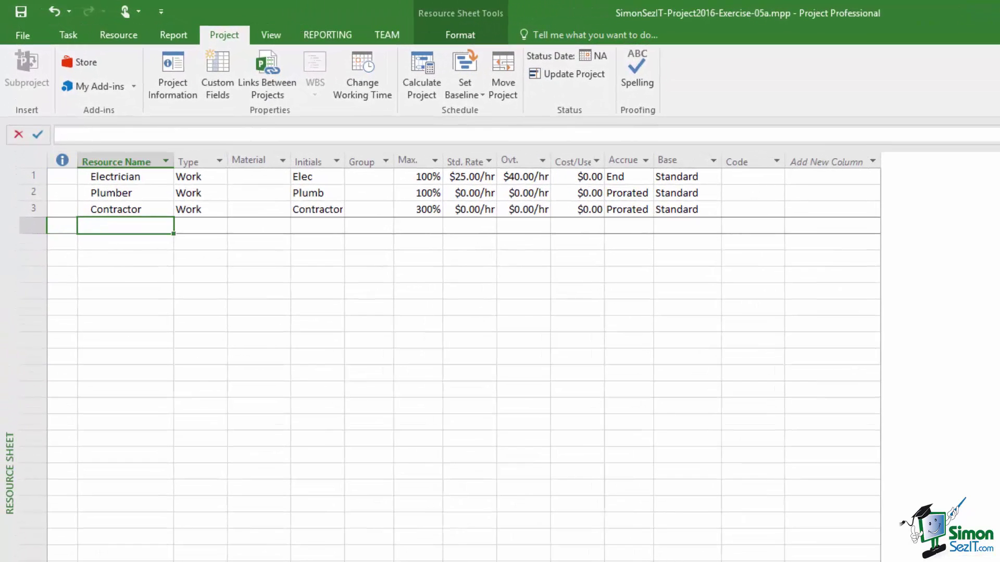
{"action": "type", "text": "Floor tiles"}
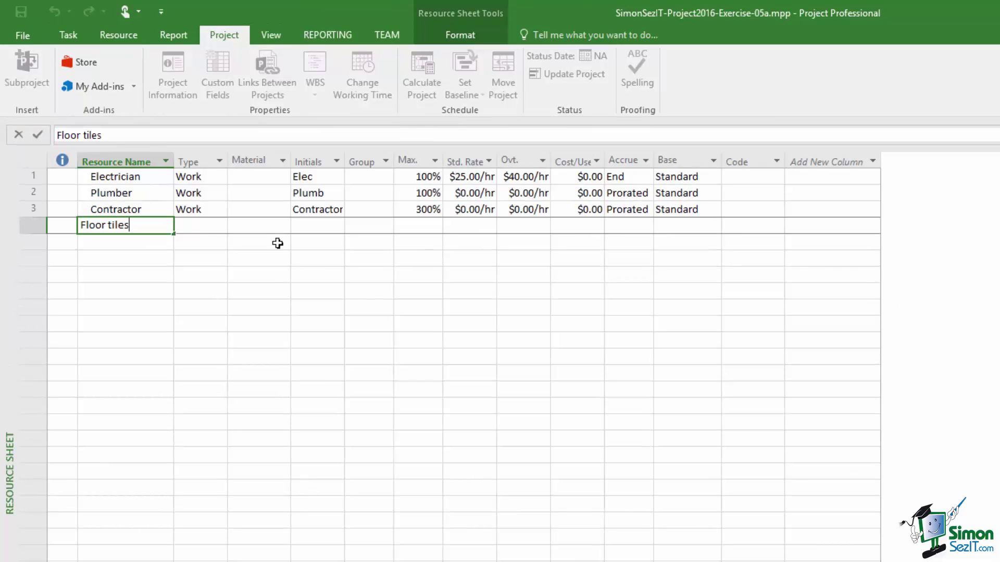
{"action": "left_click", "coordinate": [202, 226]}
{"action": "left_click", "coordinate": [219, 226]}
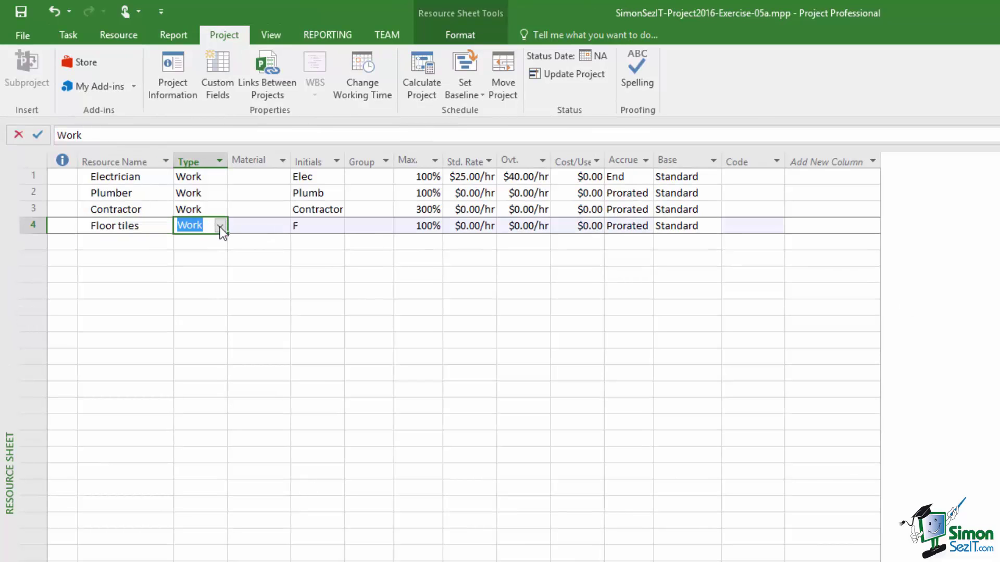
{"action": "left_click", "coordinate": [209, 251]}
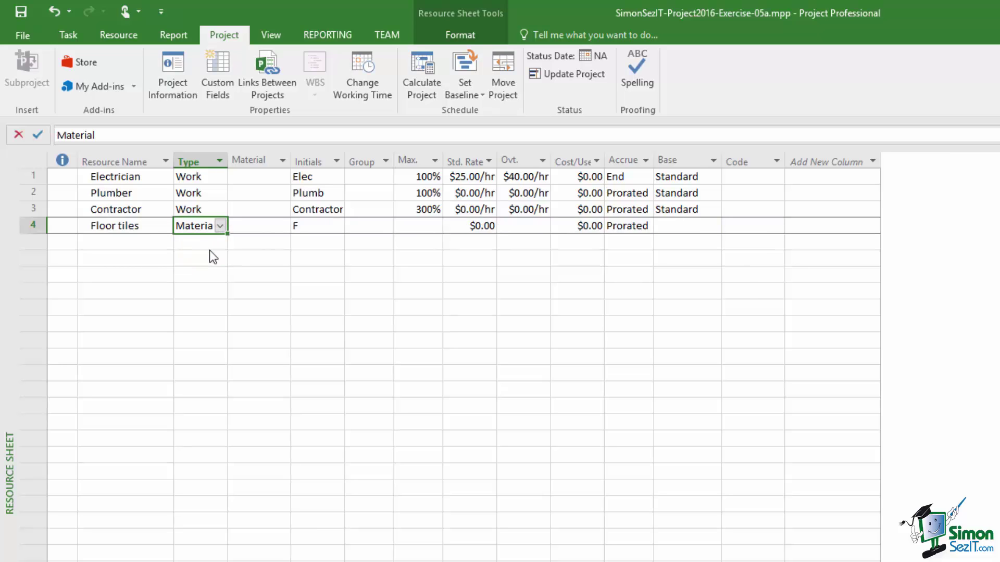
- Give the Floor tiles resource the material label "sq metre" and the initials "Floor Tiles"
{"action": "key", "text": "Tab"}
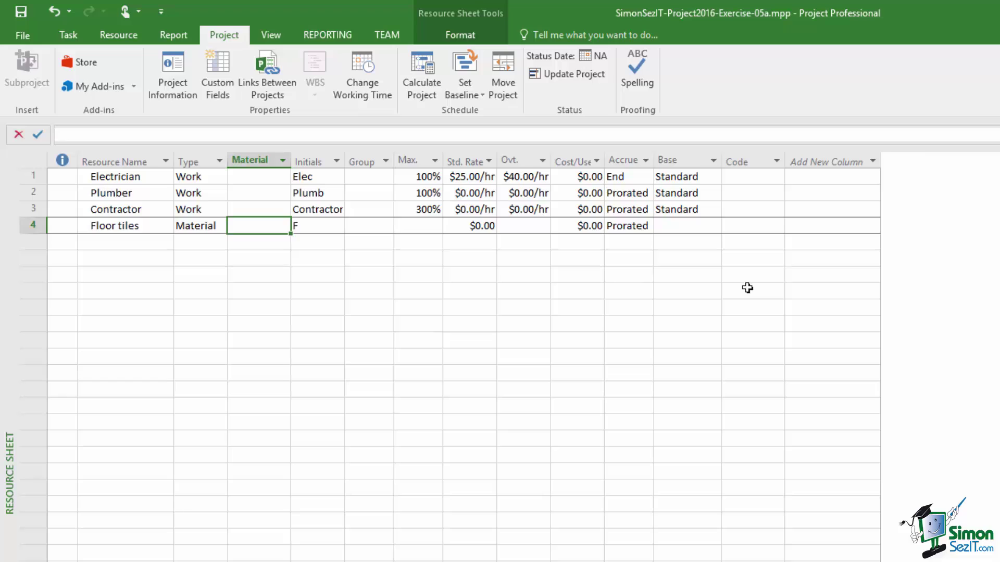
{"action": "type", "text": "sq "}
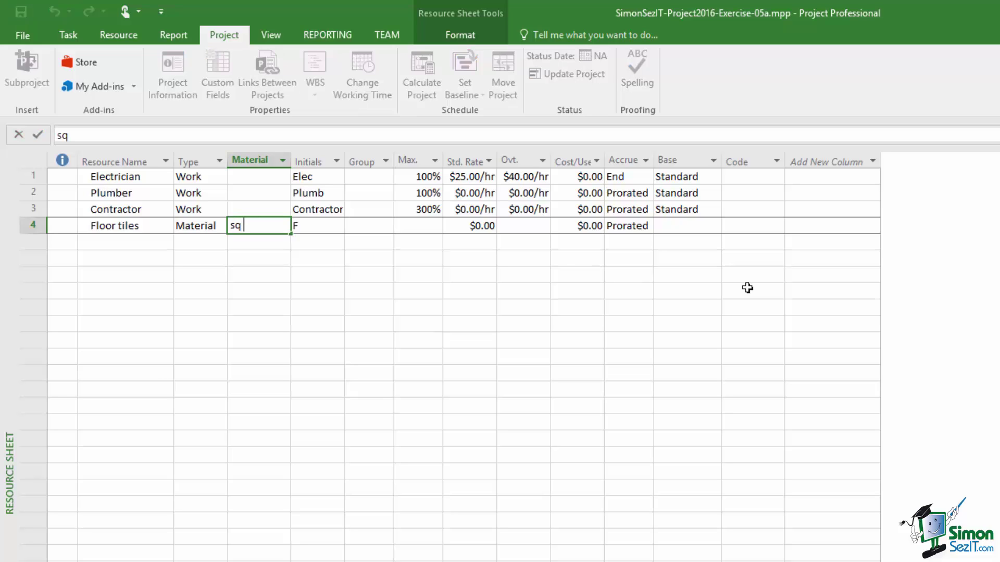
{"action": "type", "text": "metre"}
{"action": "key", "text": "Tab"}
{"action": "type", "text": "Floor Tiles"}
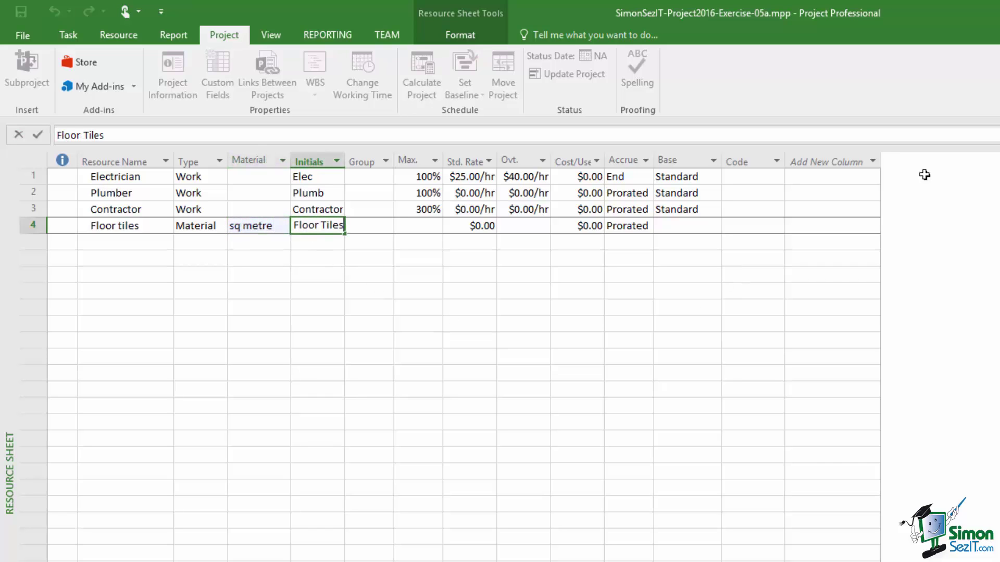
- Set the Floor tiles standard rate to $36.00 and its cost accrual to Start
{"action": "left_click", "coordinate": [470, 228]}
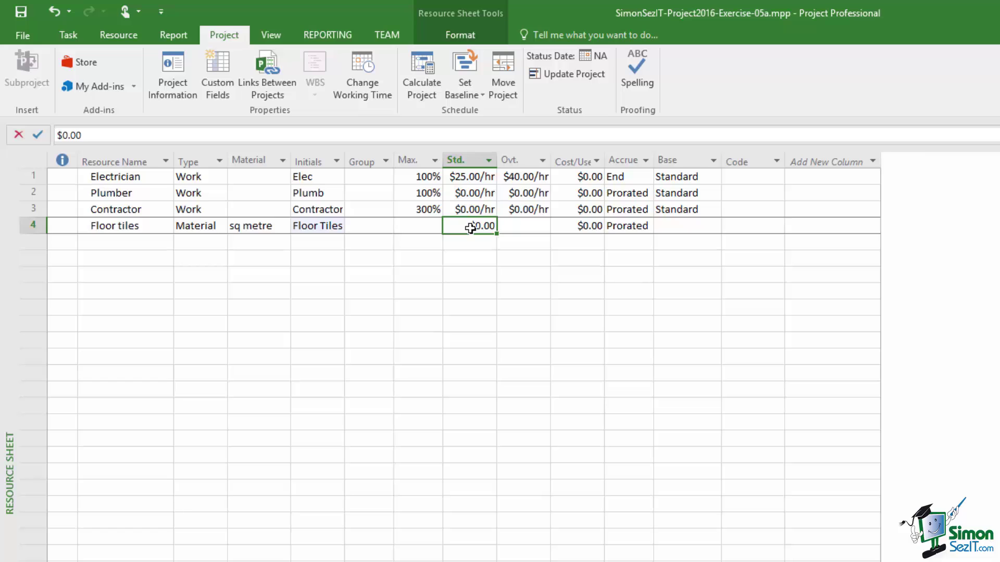
{"action": "type", "text": "36"}
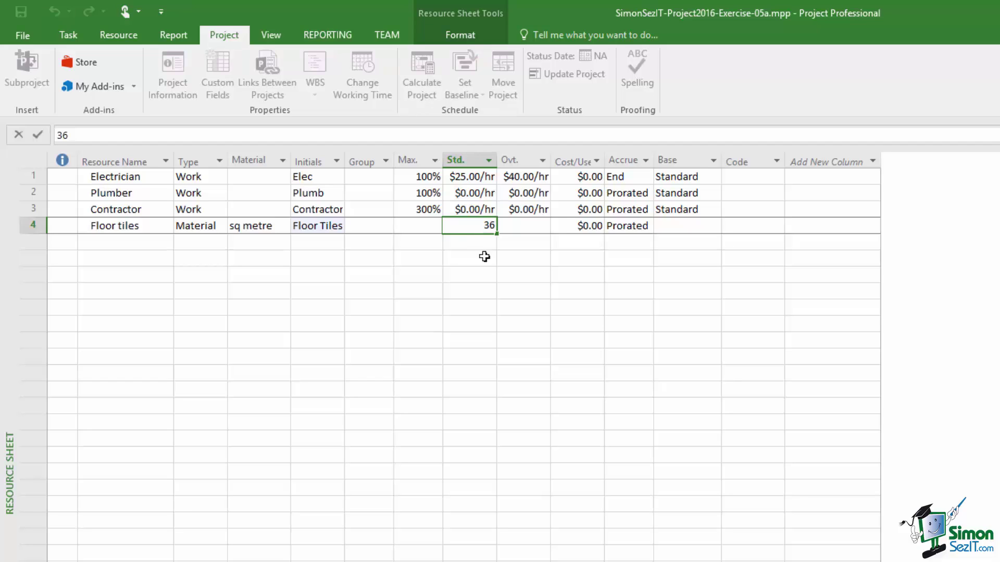
{"action": "left_click", "coordinate": [631, 226]}
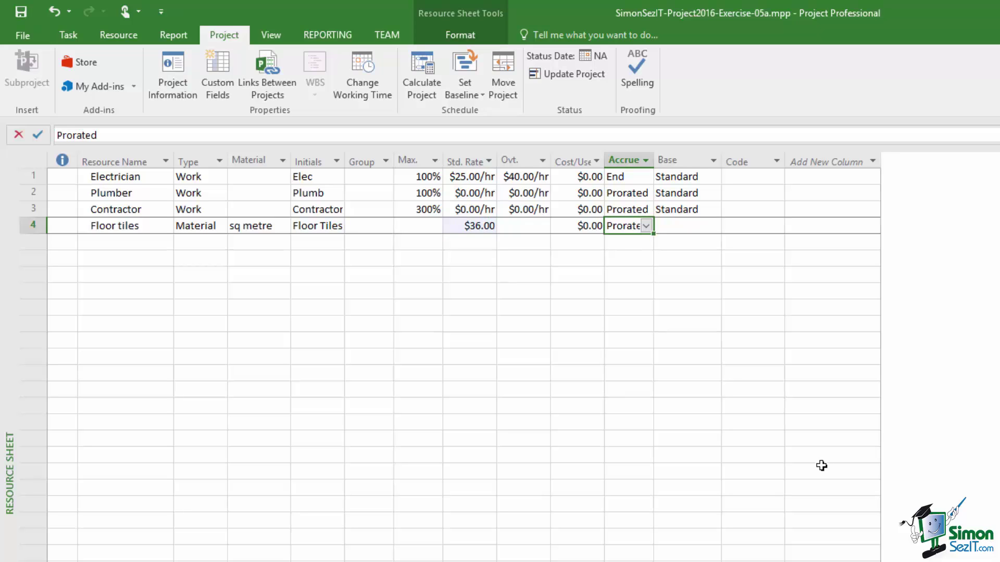
{"action": "left_click", "coordinate": [646, 226]}
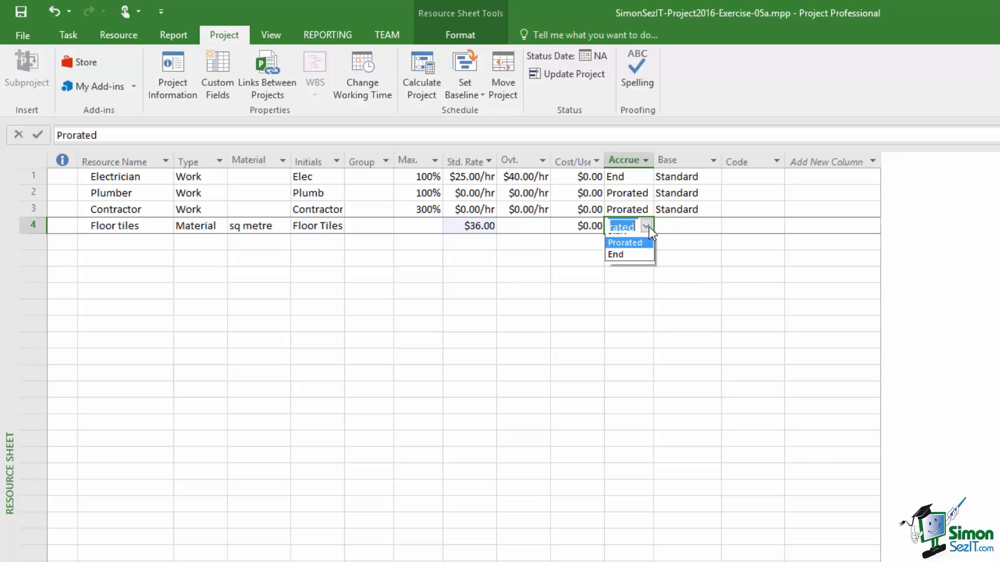
{"action": "key", "text": "Return"}
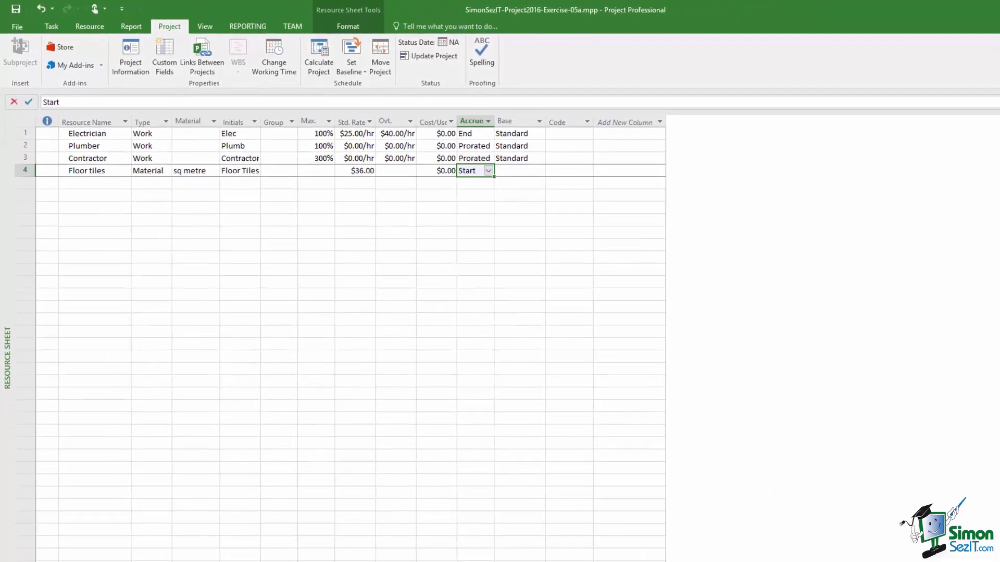
- In the Gantt Chart view, assign 12 units of the Floor tiles resource to the "Select and order flooring" task
{"action": "left_click", "coordinate": [840, 537]}
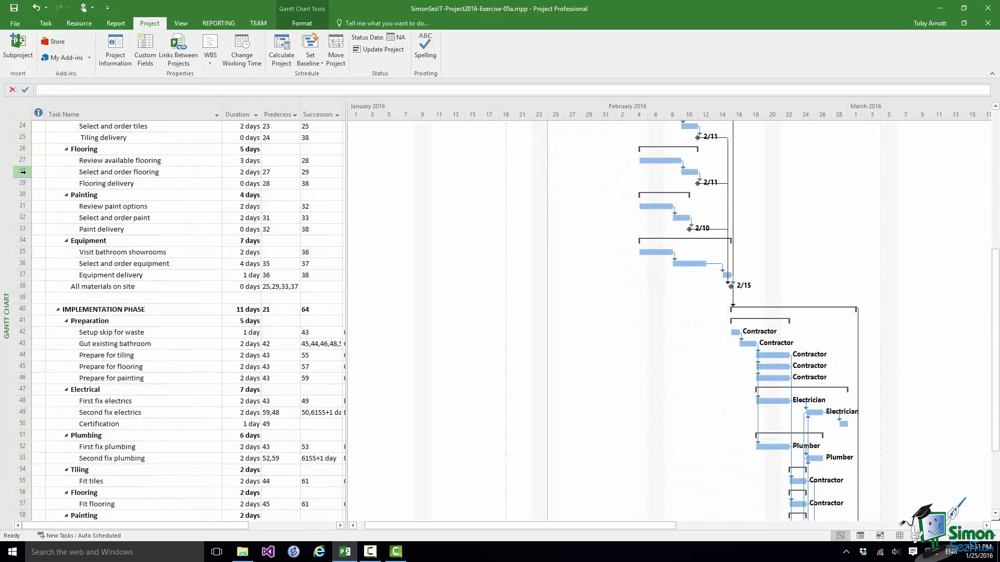
{"action": "left_click", "coordinate": [22, 172]}
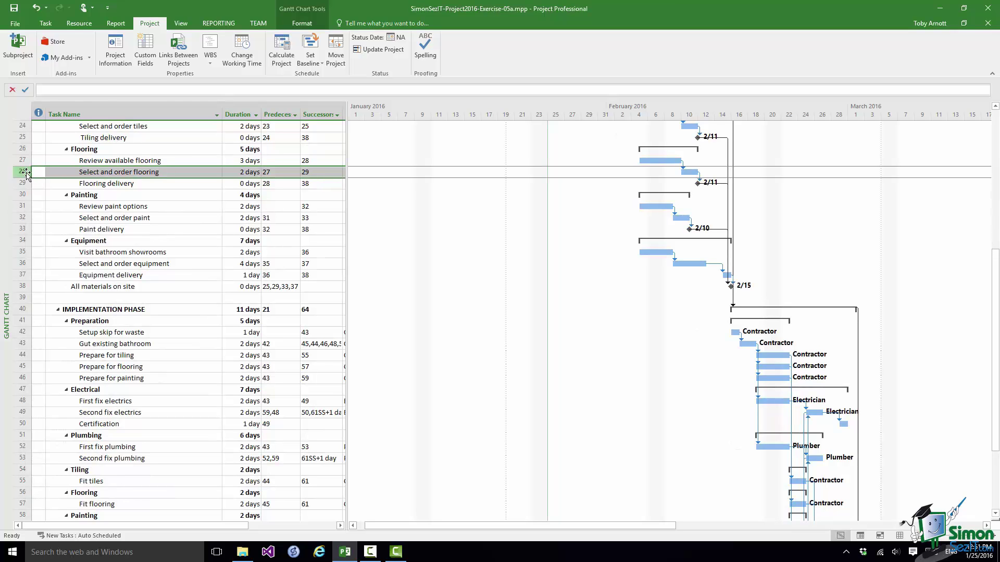
{"action": "right_click", "coordinate": [23, 171]}
{"action": "key", "text": "a"}
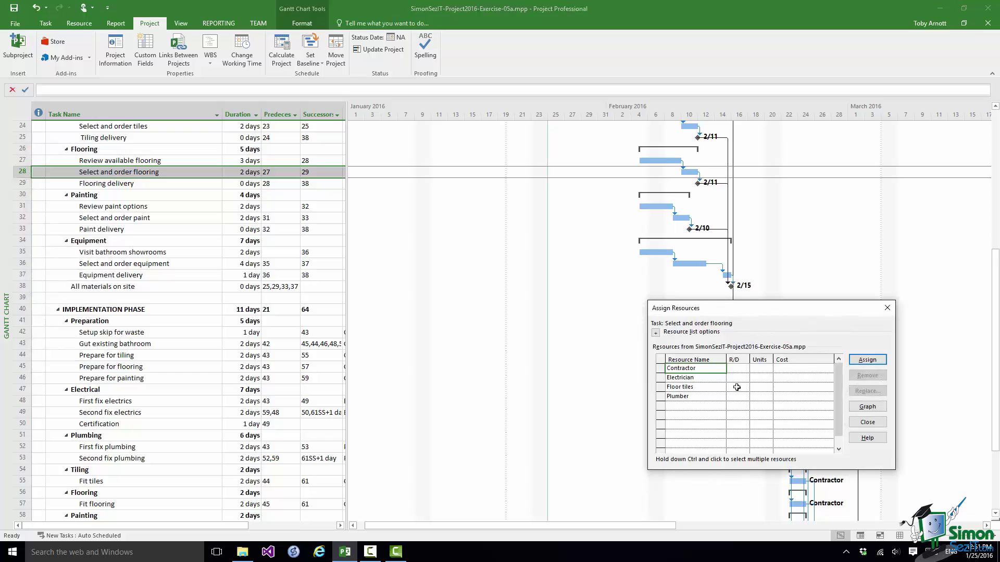
{"action": "left_click", "coordinate": [762, 387]}
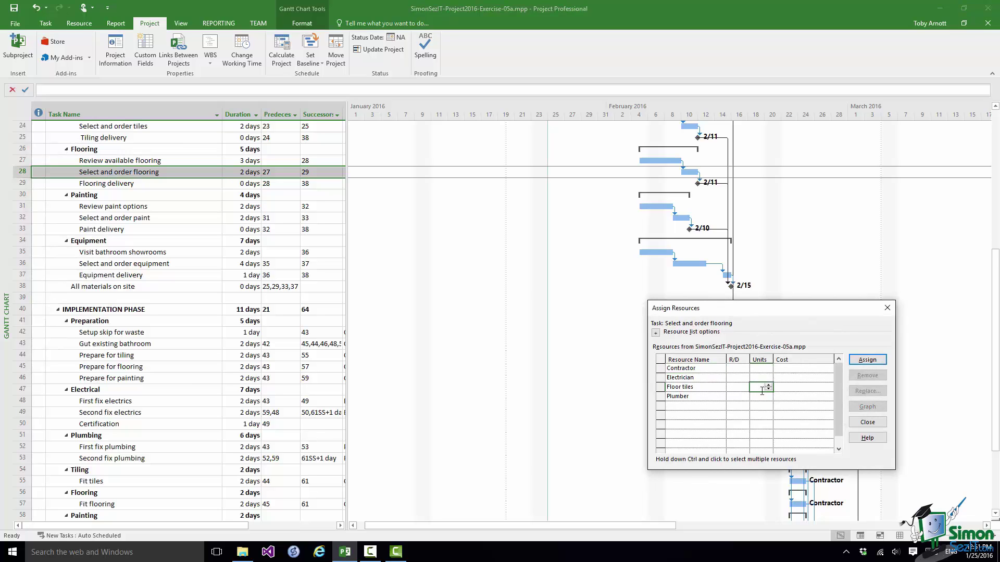
{"action": "type", "text": "12"}
{"action": "left_click", "coordinate": [867, 360]}
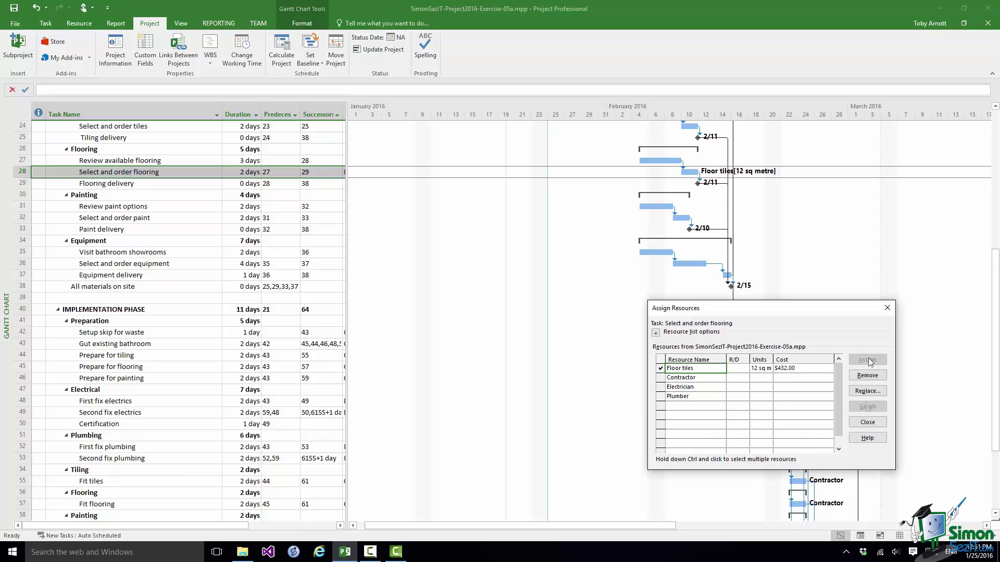
{"action": "left_click", "coordinate": [865, 422]}
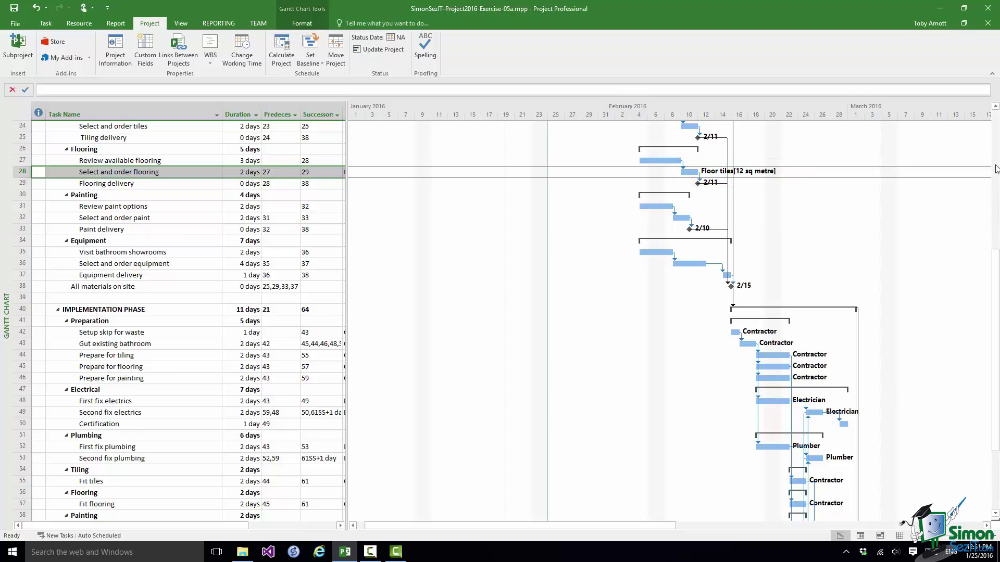
- Examine the other ordering tasks in the Purchasing Phase, selecting the tiles, paint and equipment order tasks in turn
{"action": "left_click", "coordinate": [995, 106]}
{"action": "left_click", "coordinate": [995, 107]}
{"action": "left_click", "coordinate": [995, 107]}
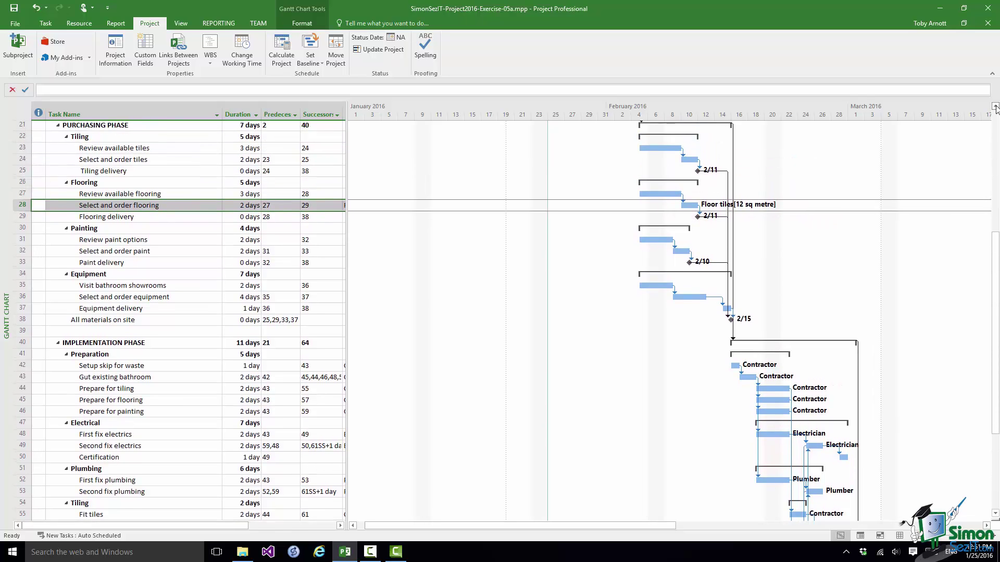
{"action": "left_click", "coordinate": [995, 107]}
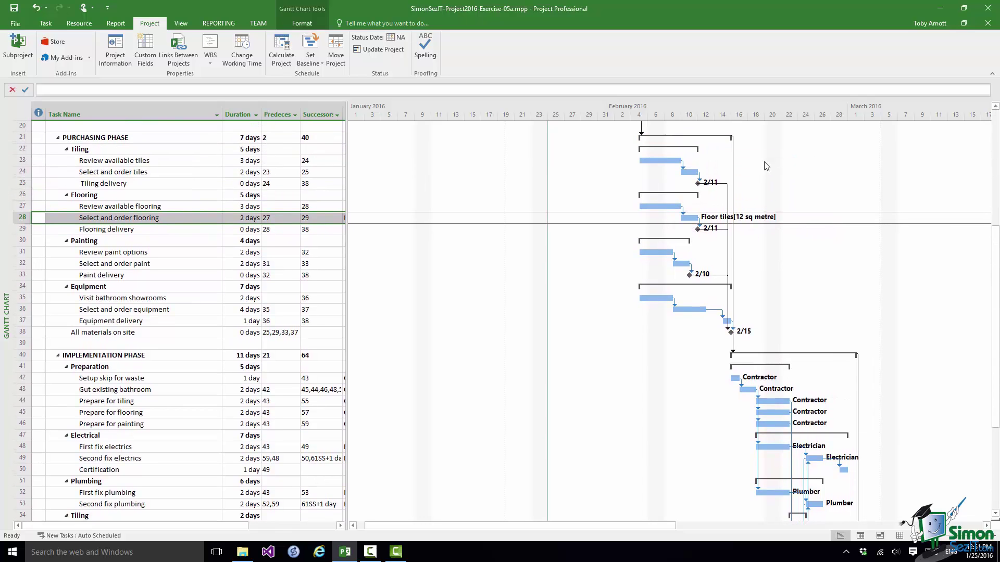
{"action": "left_click", "coordinate": [23, 171]}
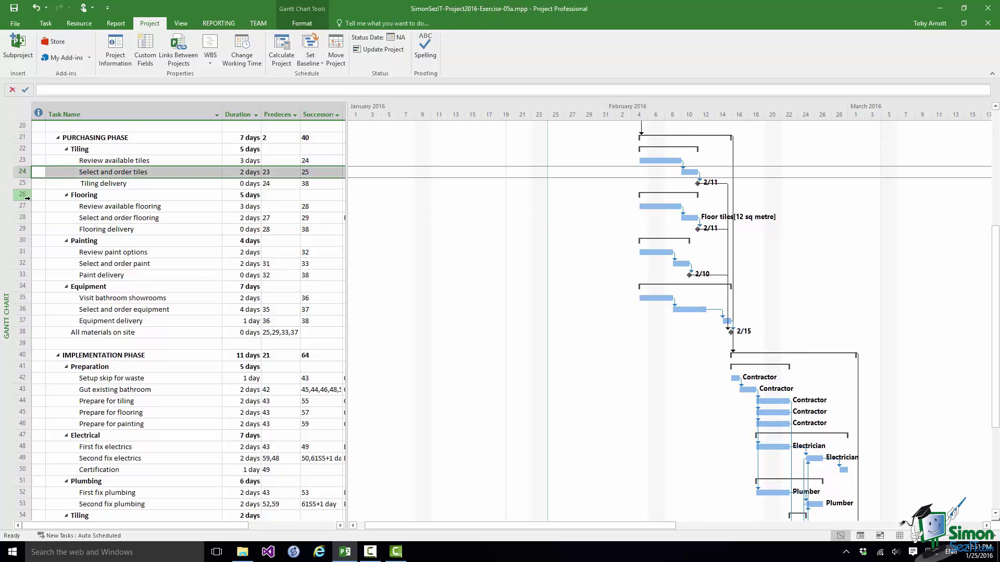
{"action": "left_click", "coordinate": [20, 264]}
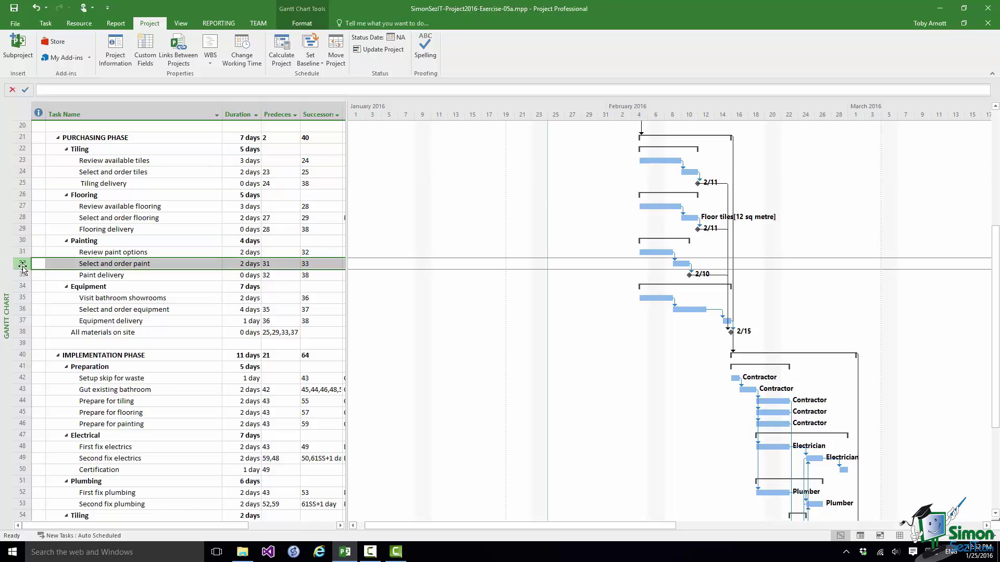
{"action": "left_click", "coordinate": [16, 310]}
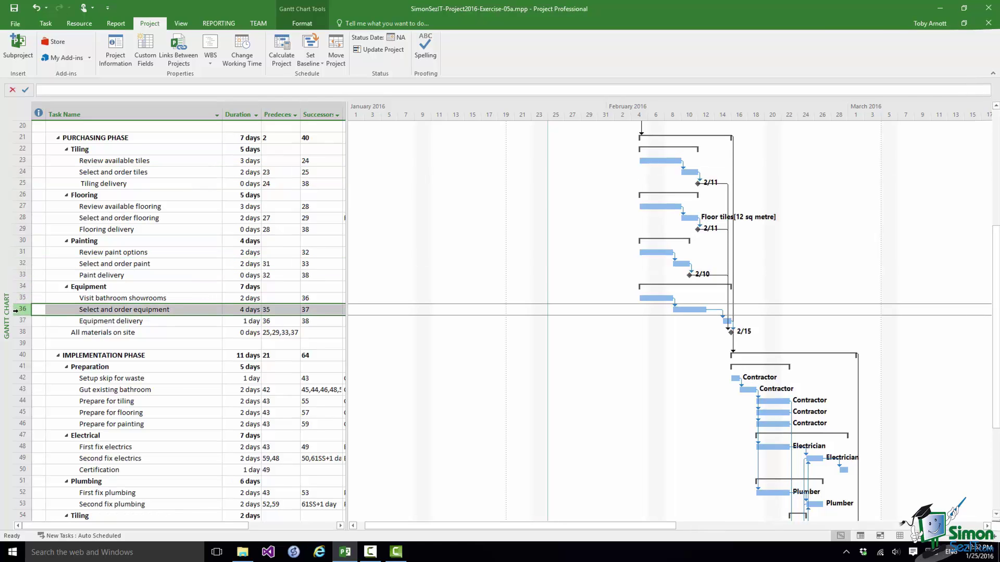